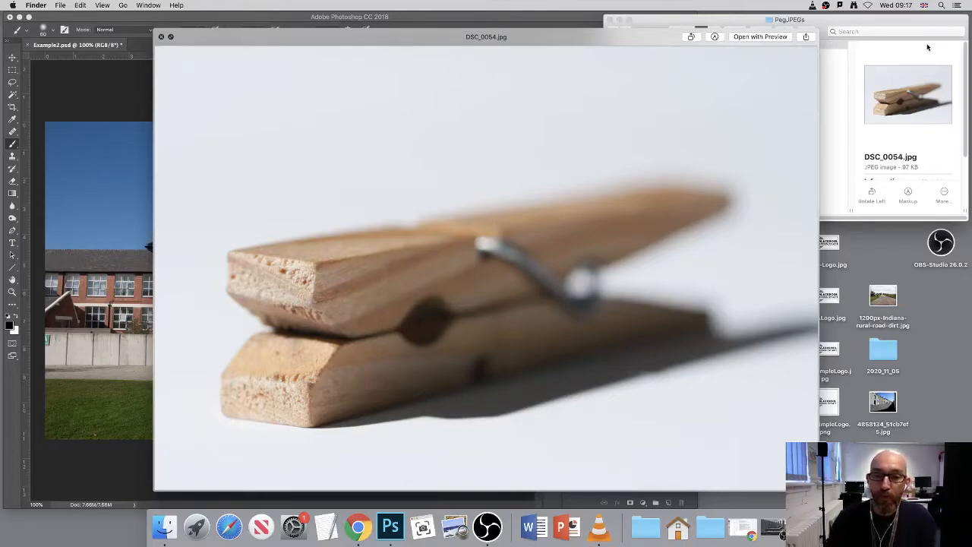
Look through the peg photos in the PegJPEGs folder from DSC_0054.jpg to DSC_0066.jpg, comparing where the focus falls.
{"action": "left_click_drag", "start_coordinate": [353, 38], "coordinate": [766, 54]}
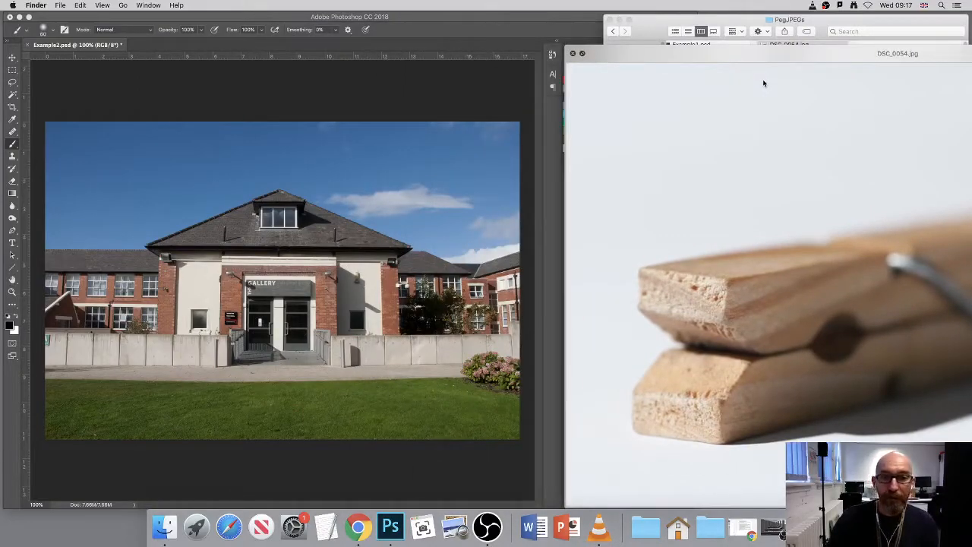
{"action": "left_click_drag", "start_coordinate": [764, 83], "coordinate": [448, 28]}
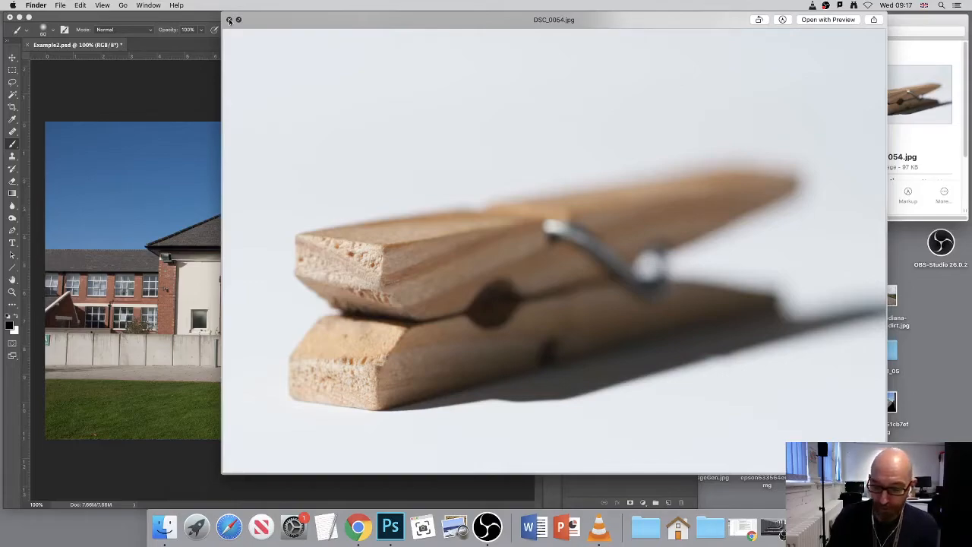
{"action": "key", "text": "Right"}
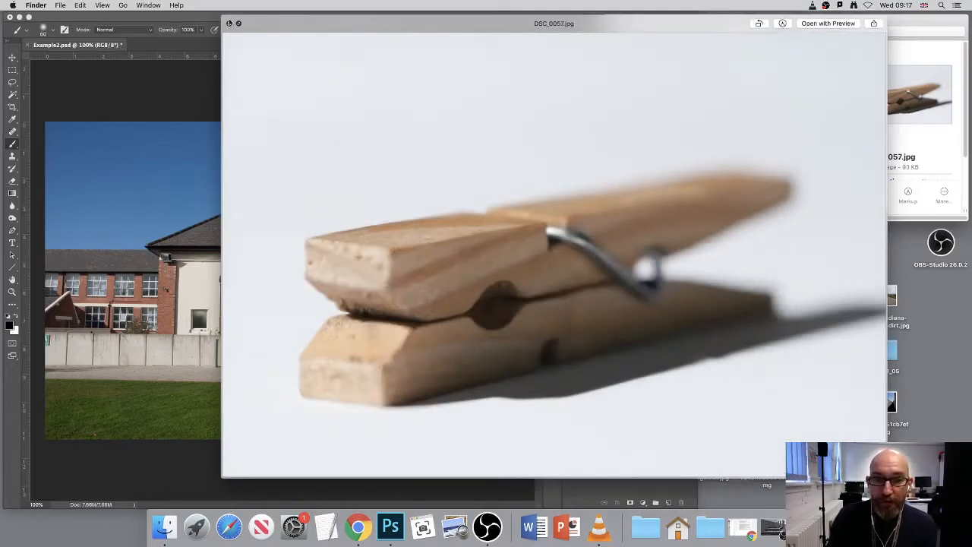
{"action": "key", "text": "Right"}
{"action": "key", "text": "Right"}
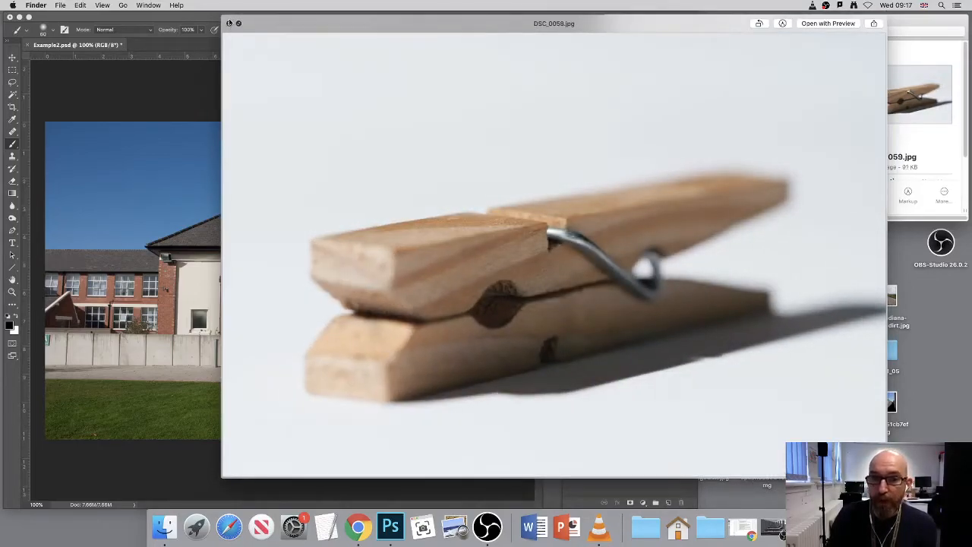
{"action": "key", "text": "Right"}
{"action": "left_click_drag", "start_coordinate": [654, 31], "coordinate": [494, 25]}
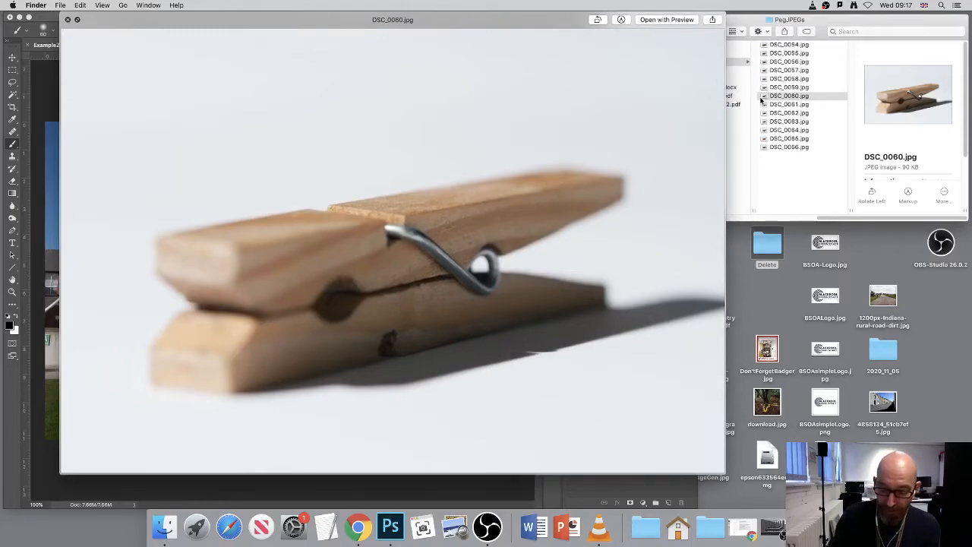
{"action": "key", "text": "Down"}
{"action": "key", "text": "Down"}
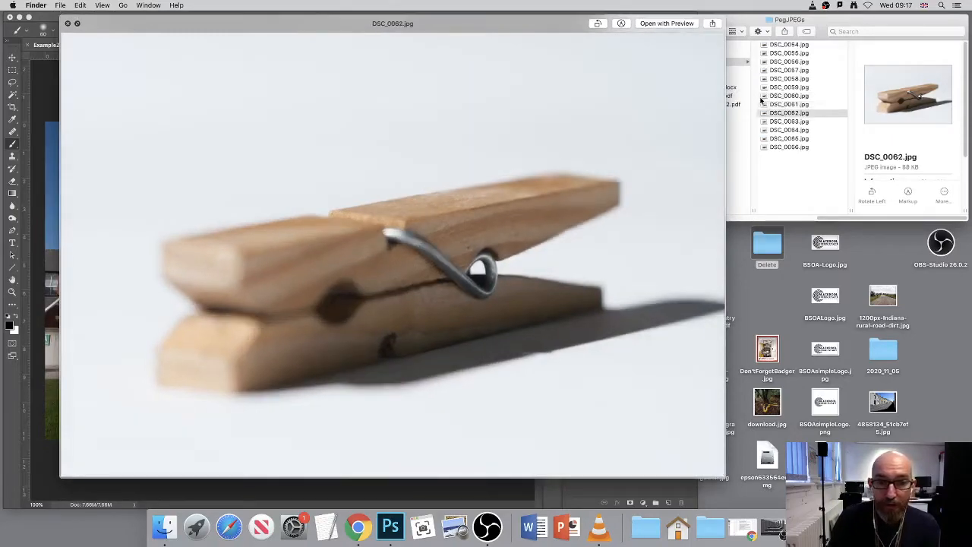
{"action": "key", "text": "Down"}
{"action": "key", "text": "Down"}
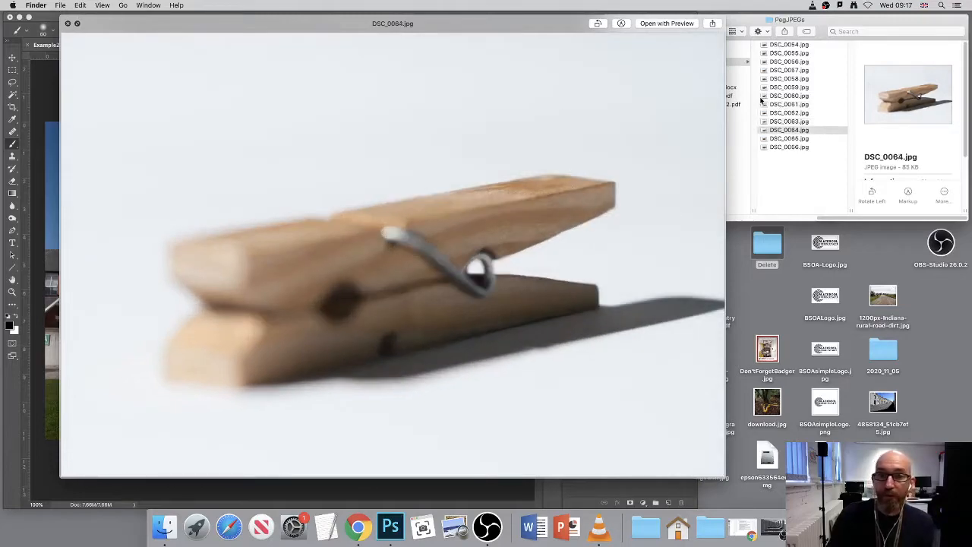
{"action": "key", "text": "Down"}
{"action": "key", "text": "Down"}
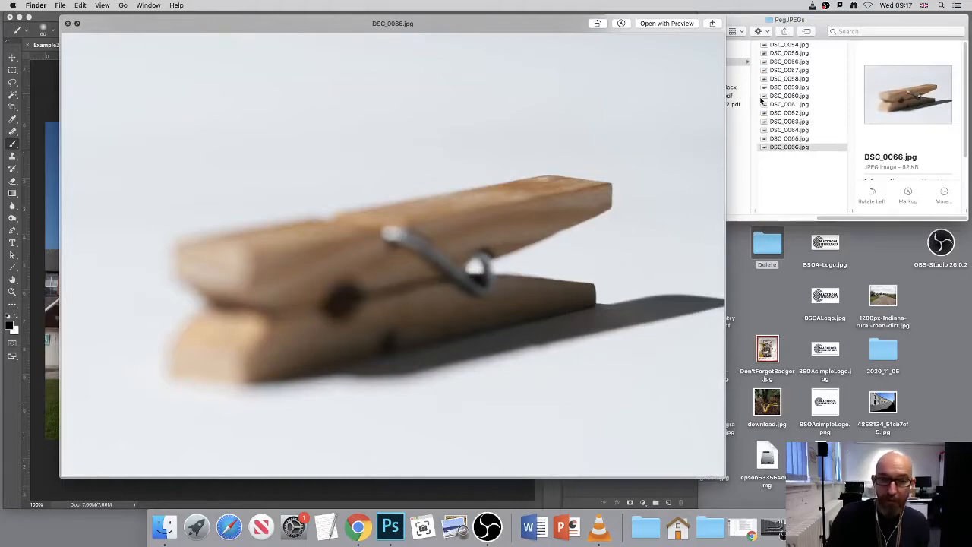
Review the peg series backwards from DSC_0066.jpg to DSC_0056.jpg and close the preview.
{"action": "key", "text": "Up"}
{"action": "key", "text": "Up"}
{"action": "key", "text": "Up"}
{"action": "key", "text": "Up"}
{"action": "key", "text": "Up"}
{"action": "key", "text": "Up"}
{"action": "key", "text": "Up"}
{"action": "key", "text": "Up"}
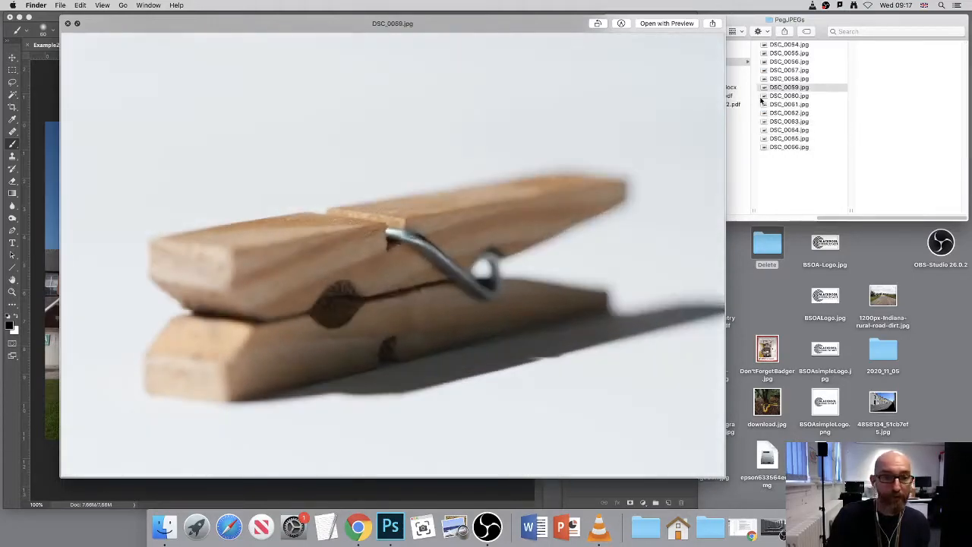
{"action": "key", "text": "Up"}
{"action": "key", "text": "Up"}
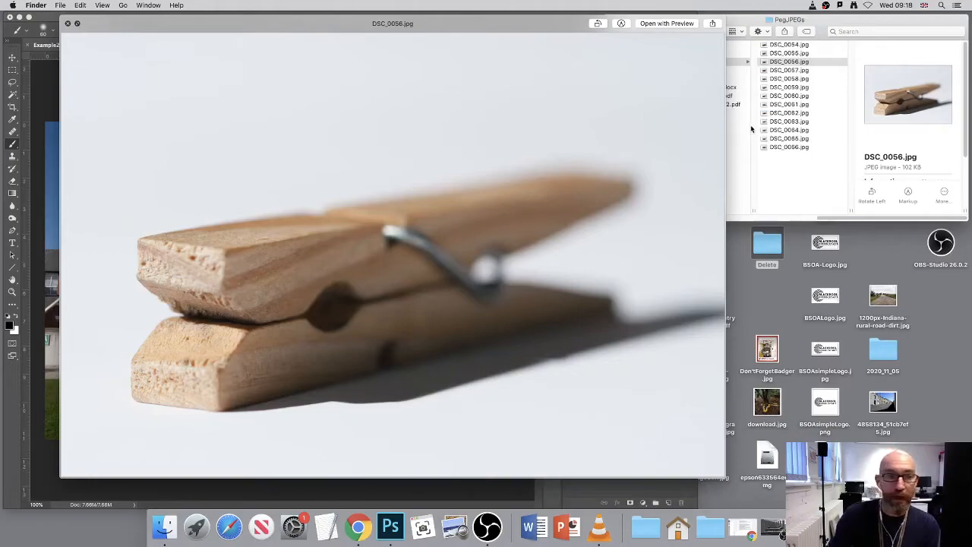
{"action": "left_click", "coordinate": [68, 25]}
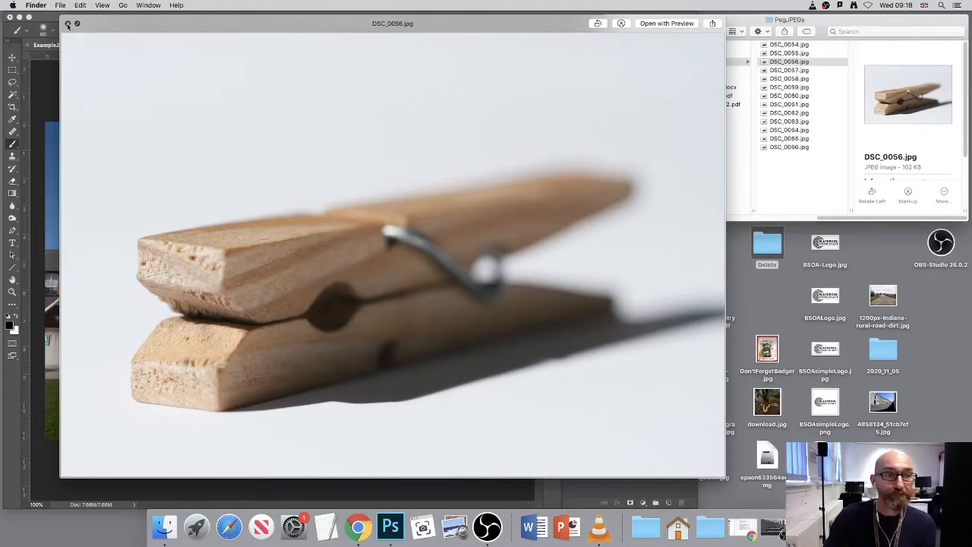
Switch to Photoshop, start Load Files into Stack and browse the PegJPEGs folder for source files.
{"action": "left_click", "coordinate": [29, 17]}
{"action": "left_click", "coordinate": [29, 16]}
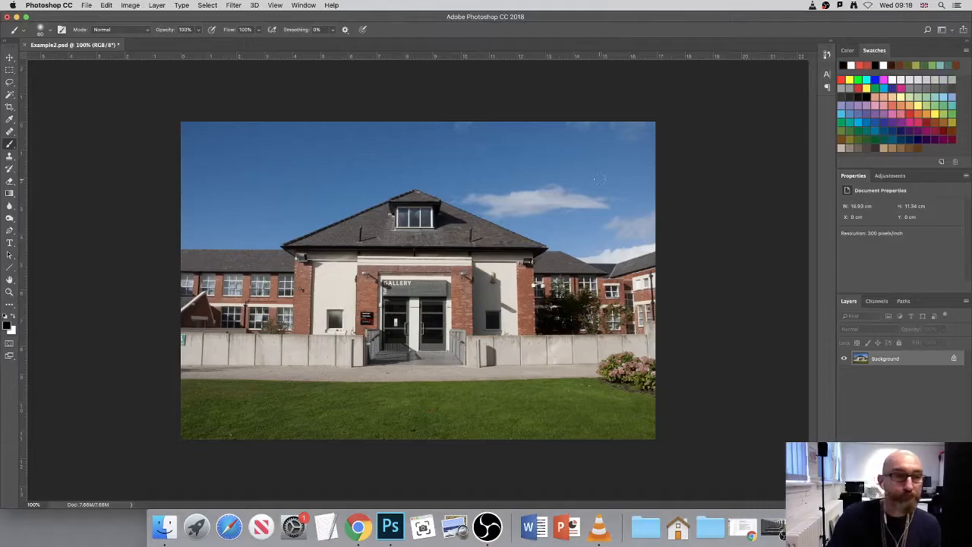
{"action": "left_click", "coordinate": [87, 6]}
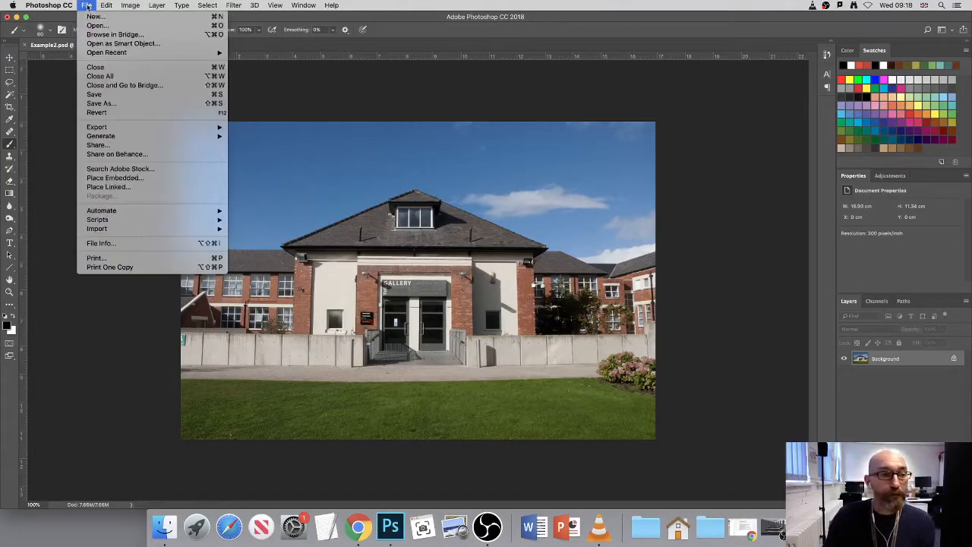
{"action": "mouse_move", "coordinate": [153, 221]}
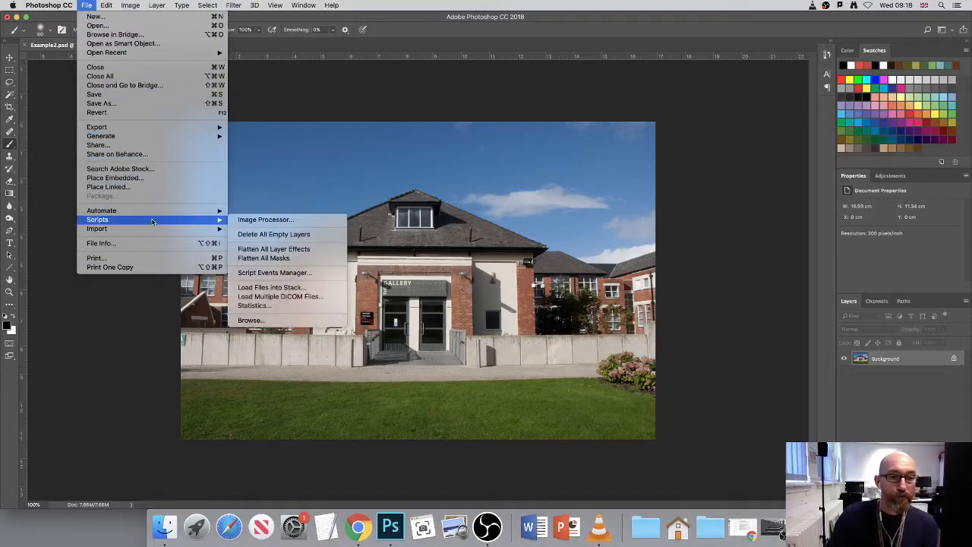
{"action": "left_click", "coordinate": [272, 289]}
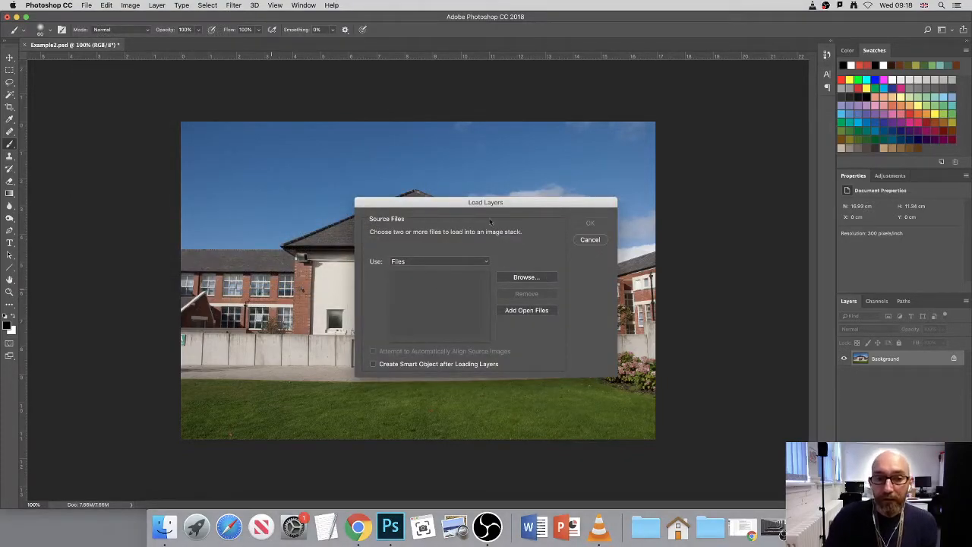
{"action": "left_click_drag", "start_coordinate": [464, 203], "coordinate": [351, 99]}
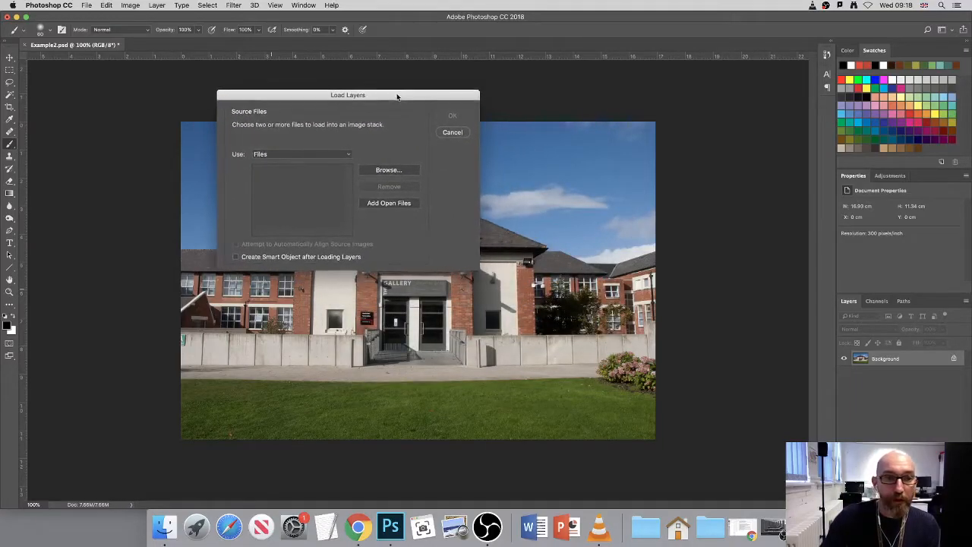
{"action": "left_click", "coordinate": [386, 170]}
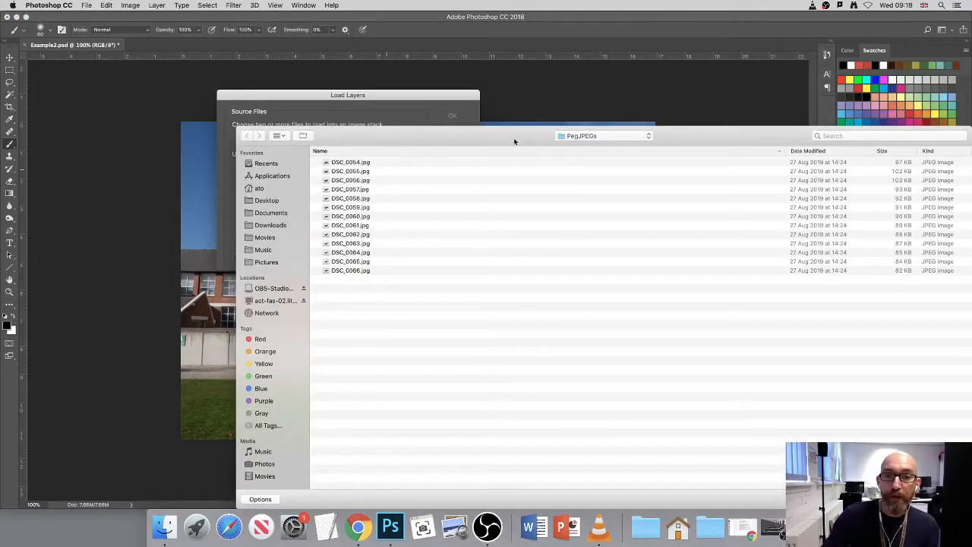
{"action": "left_click_drag", "start_coordinate": [514, 138], "coordinate": [443, 88]}
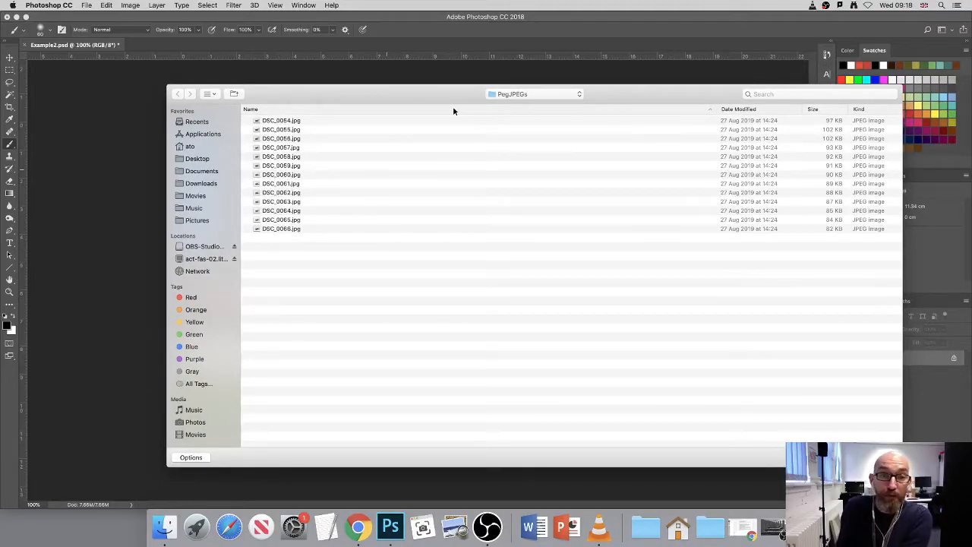
Preview the peg photos in the file browser from DSC_0054.jpg through DSC_0063.jpg, and close the preview.
{"action": "left_click", "coordinate": [284, 122]}
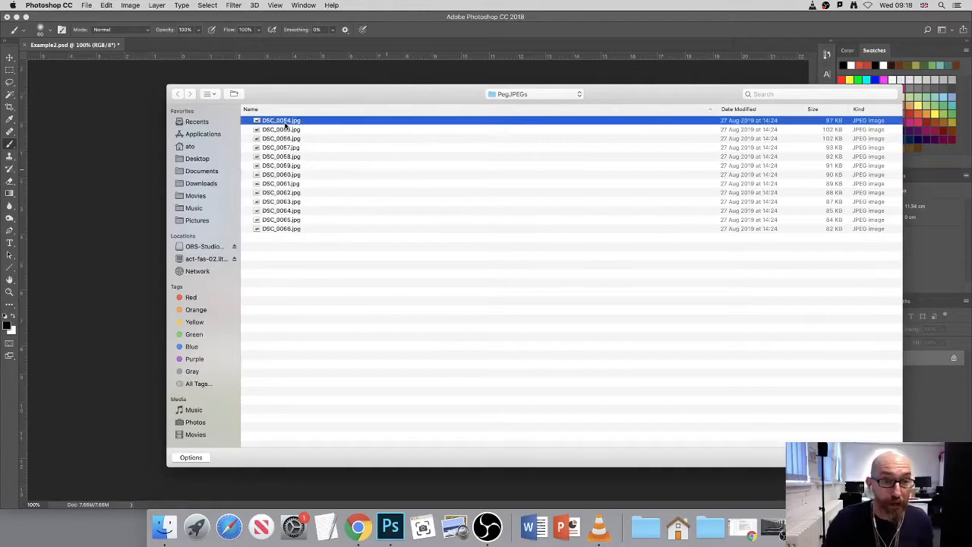
{"action": "key", "text": "space"}
{"action": "key", "text": "Down"}
{"action": "key", "text": "Down"}
{"action": "key", "text": "Down"}
{"action": "key", "text": "Down"}
{"action": "key", "text": "Down"}
{"action": "key", "text": "Down"}
{"action": "key", "text": "Down"}
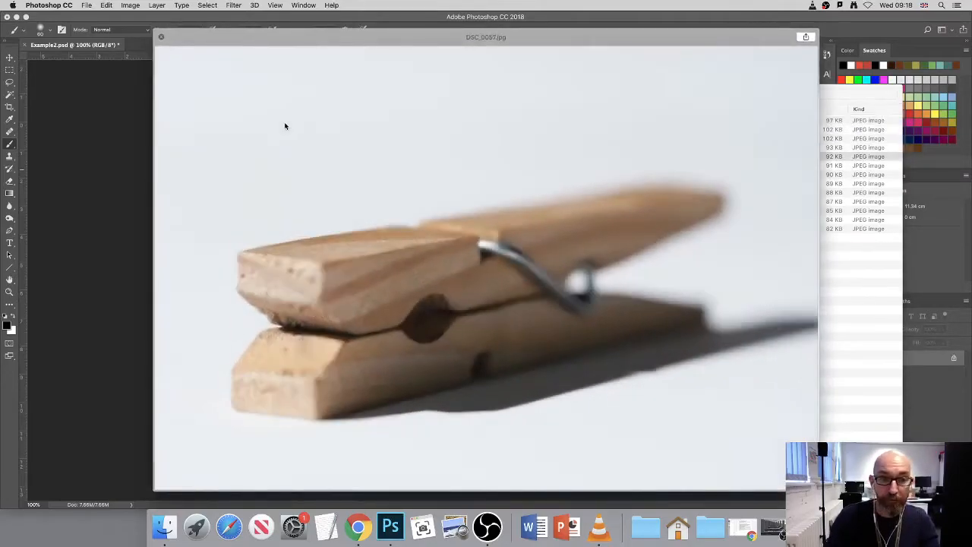
{"action": "key", "text": "Down"}
{"action": "key", "text": "Down"}
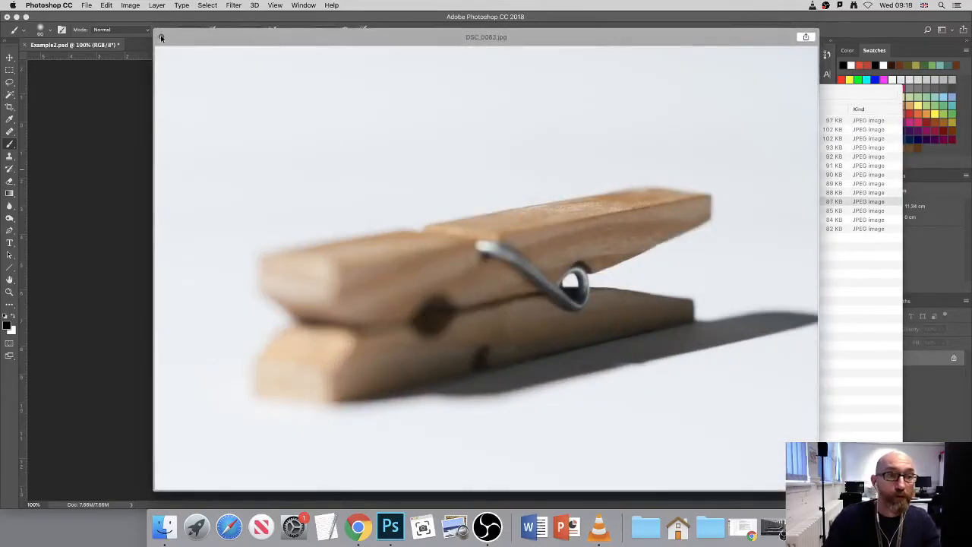
{"action": "left_click", "coordinate": [161, 37]}
Load DSC_0054.jpg to DSC_0066.jpg as stacked layers with automatic alignment of the source images enabled.
{"action": "left_click", "coordinate": [282, 122]}
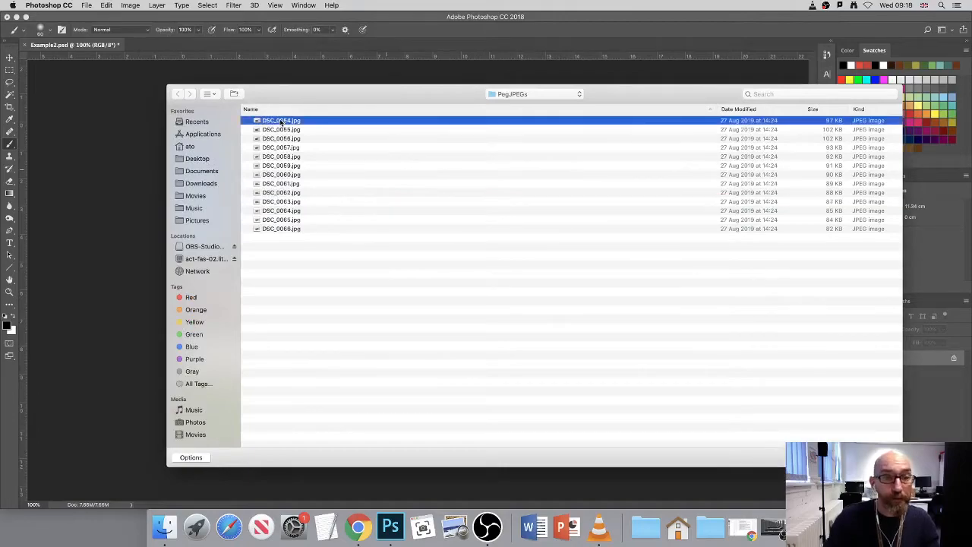
{"action": "left_click", "coordinate": [273, 229], "text": "shift"}
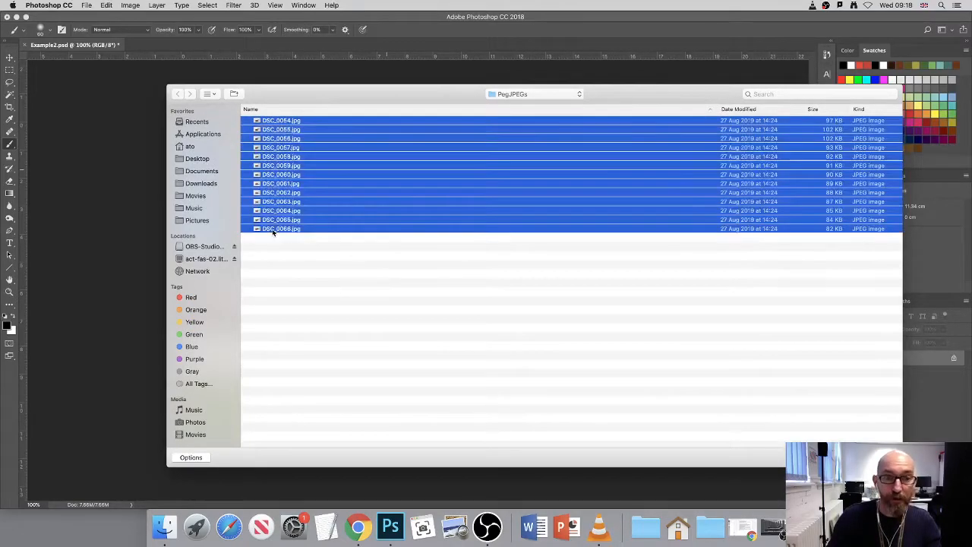
{"action": "key", "text": "Return"}
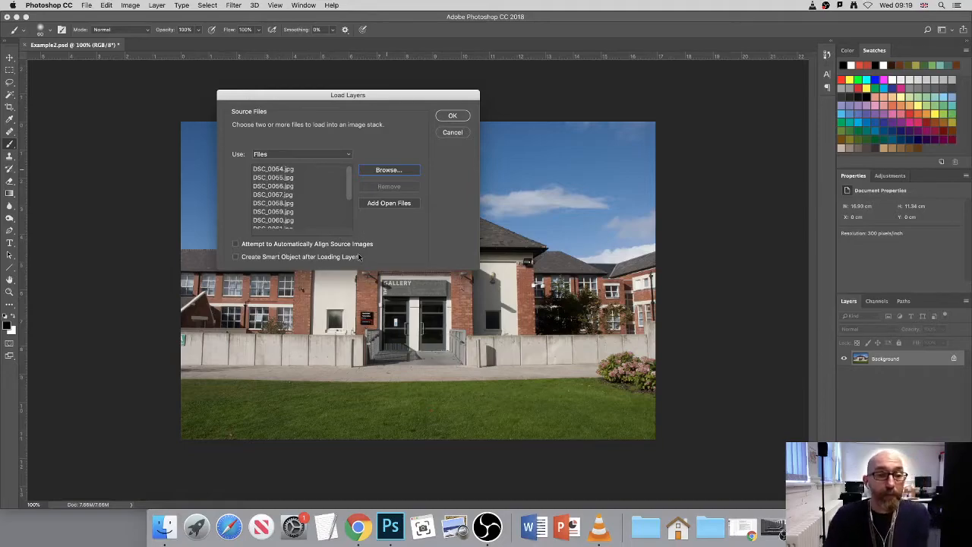
{"action": "left_click", "coordinate": [236, 244]}
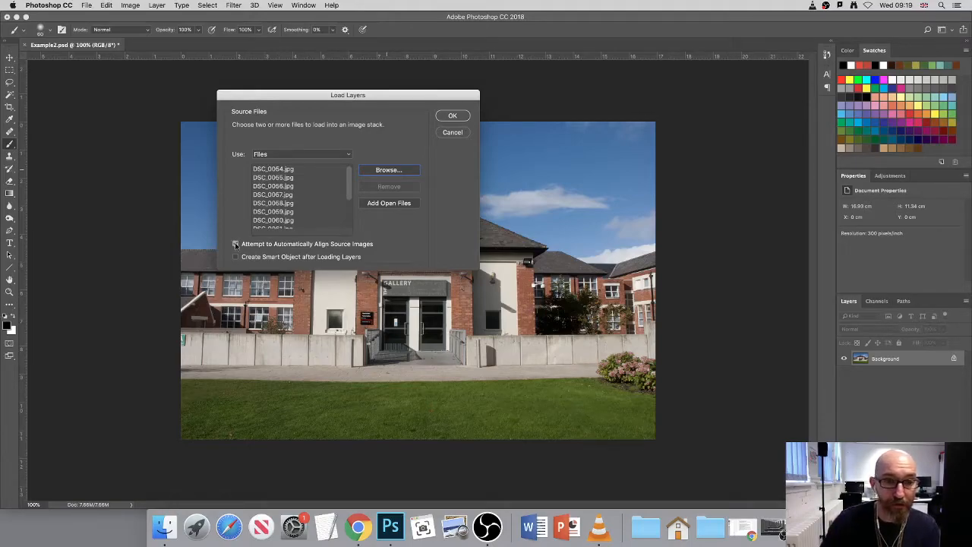
{"action": "left_click", "coordinate": [453, 116]}
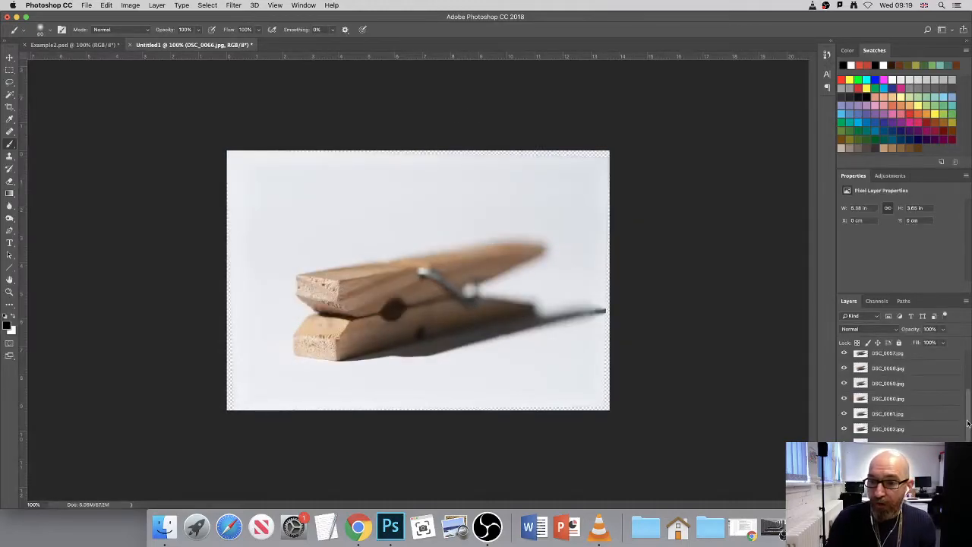
Select all the stacked photo layers from DSC_0054.jpg through the last one, DSC_0066.jpg.
{"action": "scroll", "coordinate": [968, 423], "scroll_direction": "up", "scroll_amount": 1}
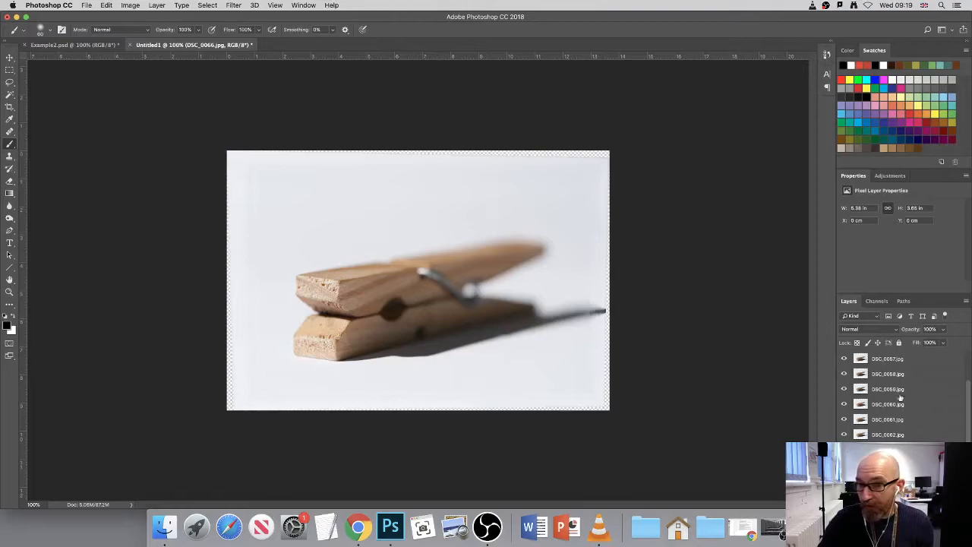
{"action": "scroll", "coordinate": [970, 423], "scroll_direction": "up", "scroll_amount": 3}
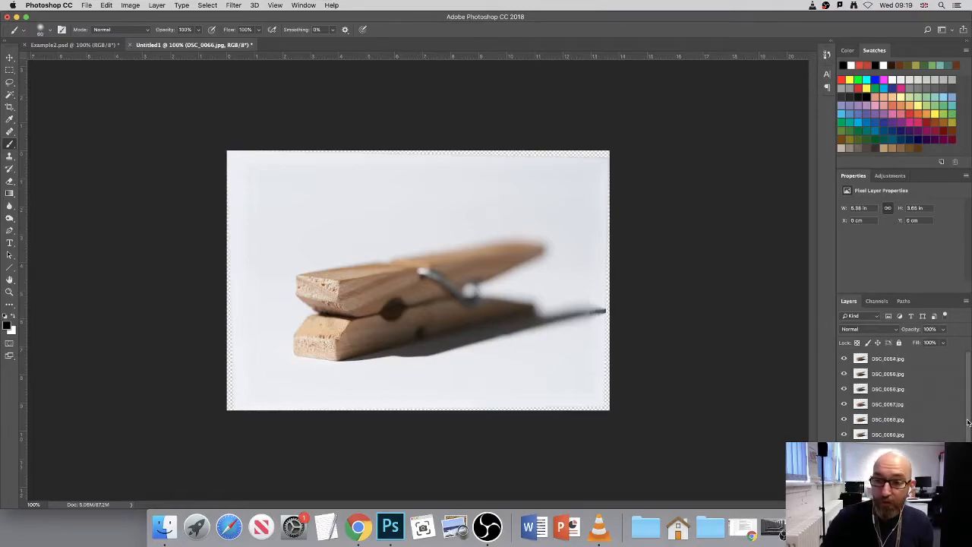
{"action": "scroll", "coordinate": [969, 422], "scroll_direction": "down", "scroll_amount": 3}
{"action": "scroll", "coordinate": [963, 394], "scroll_direction": "up", "scroll_amount": 3}
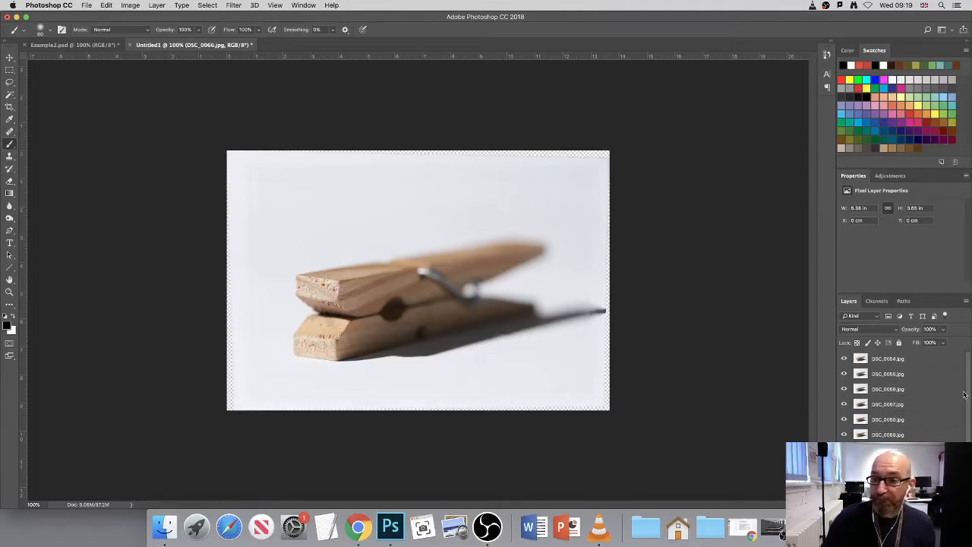
{"action": "left_click", "coordinate": [900, 362]}
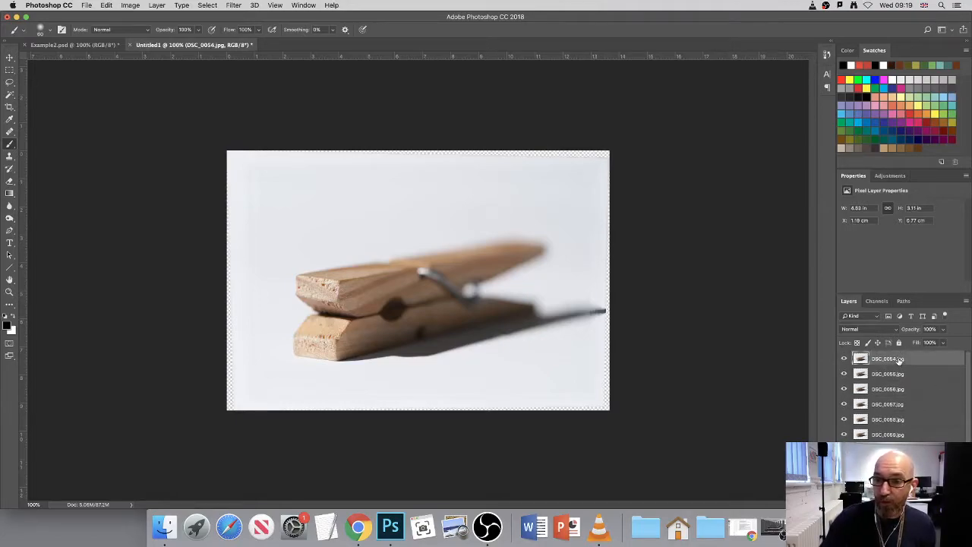
{"action": "scroll", "coordinate": [969, 384], "scroll_direction": "down", "scroll_amount": 3}
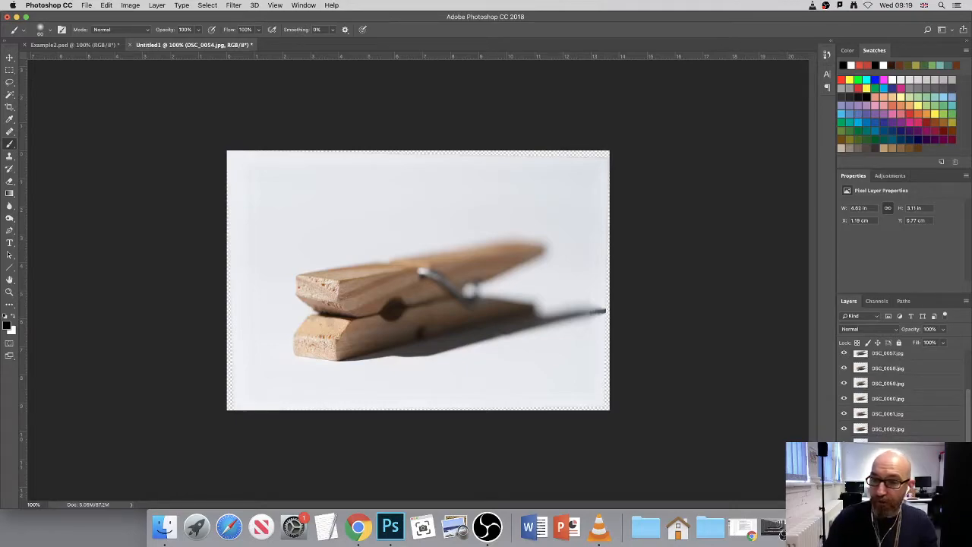
{"action": "left_click", "coordinate": [893, 474], "text": "shift"}
{"action": "scroll", "coordinate": [901, 410], "scroll_direction": "up", "scroll_amount": 3}
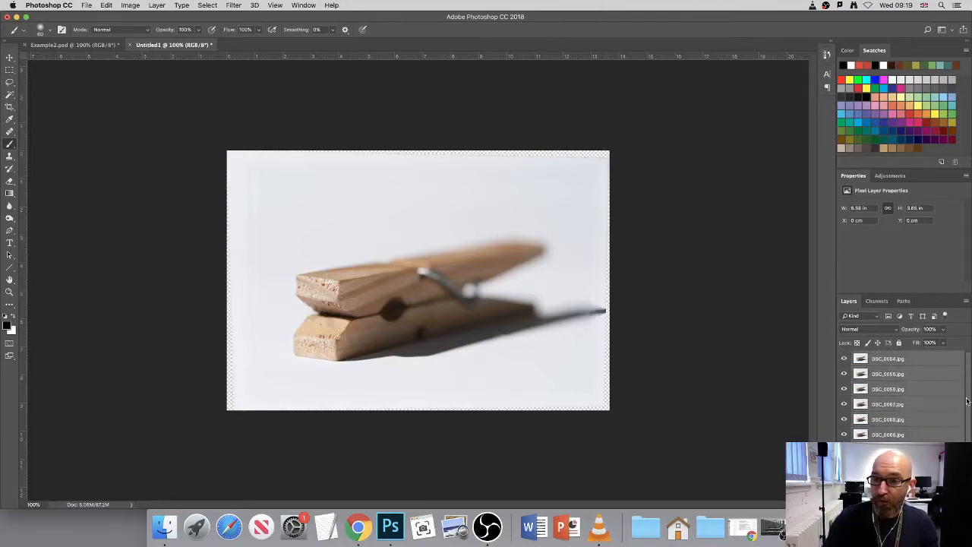
{"action": "scroll", "coordinate": [901, 410], "scroll_direction": "down", "scroll_amount": 3}
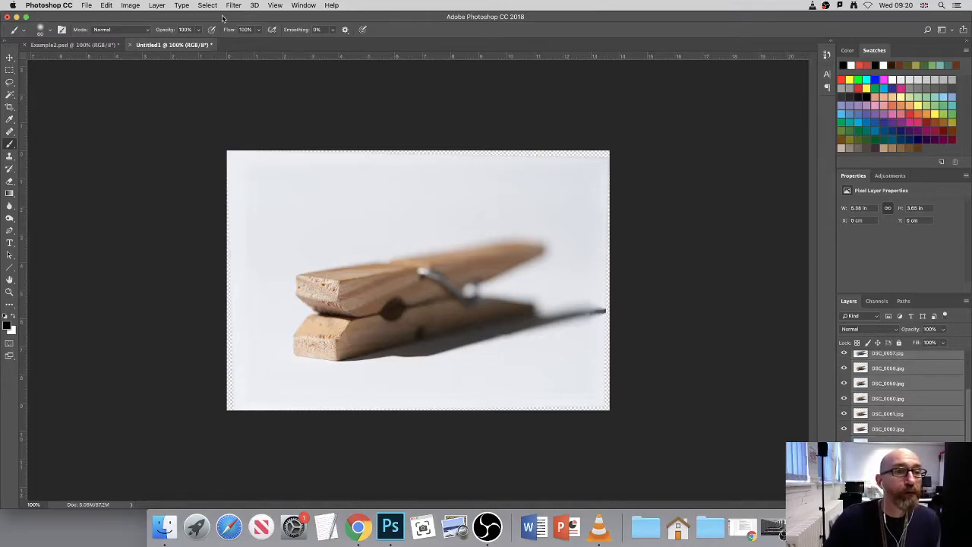
Auto-blend the selected layers using the Stack Images blend method.
{"action": "left_click", "coordinate": [106, 5]}
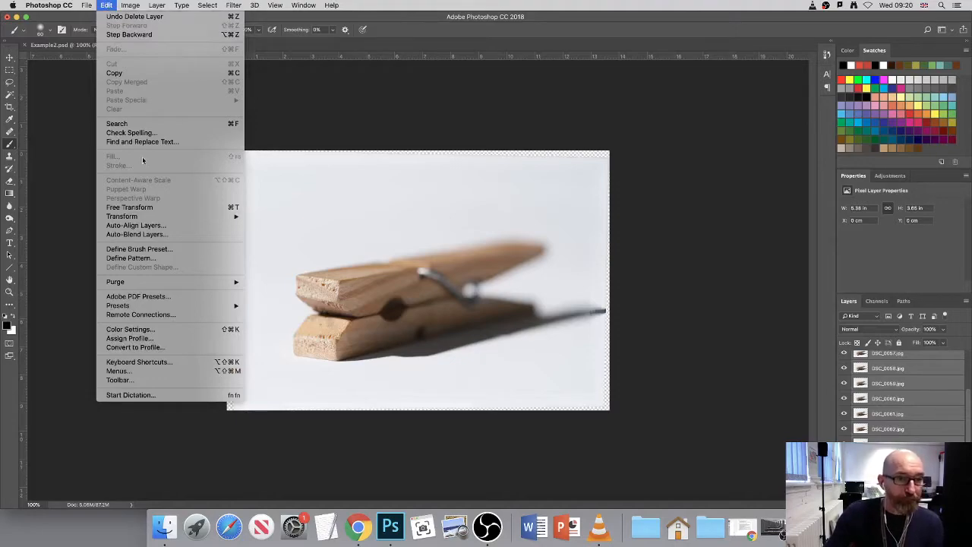
{"action": "left_click", "coordinate": [132, 235]}
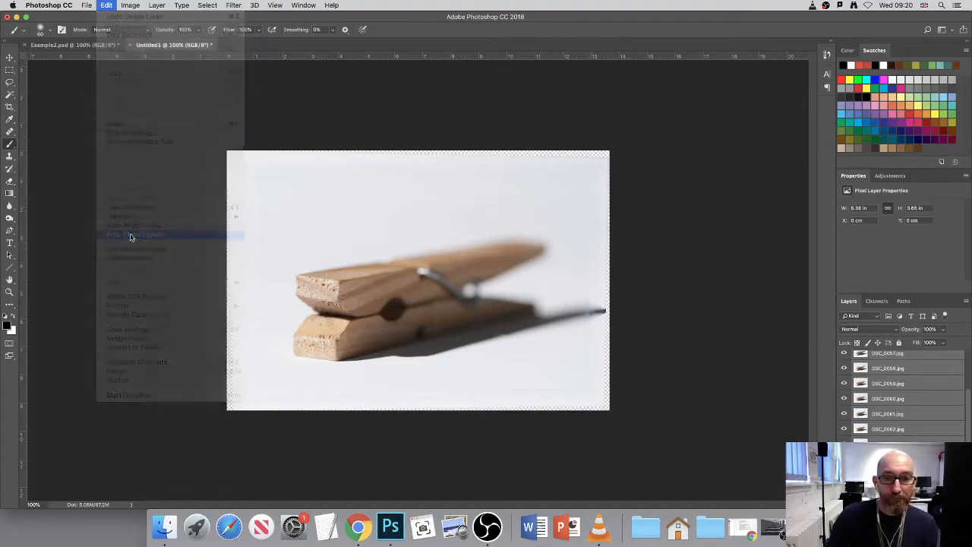
{"action": "left_click_drag", "start_coordinate": [473, 170], "coordinate": [601, 102]}
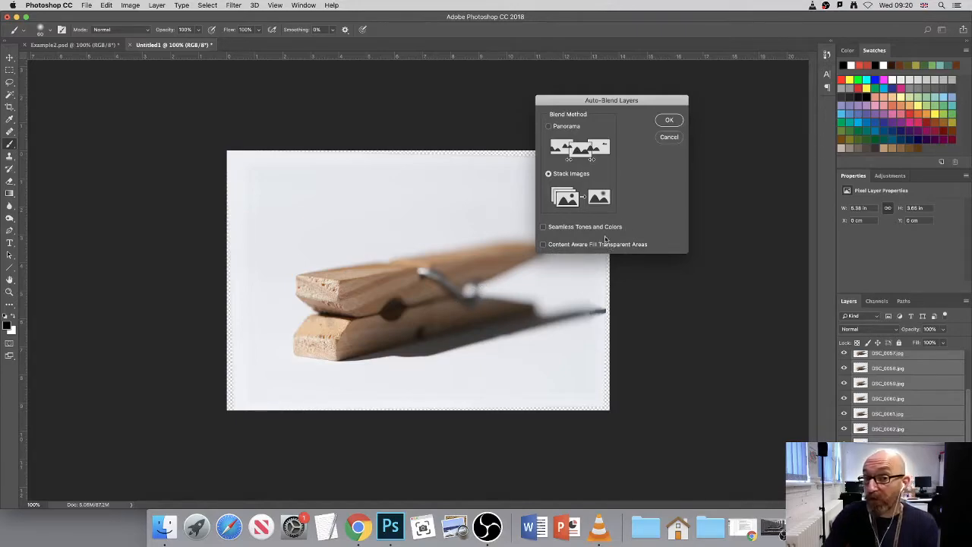
{"action": "left_click", "coordinate": [669, 121]}
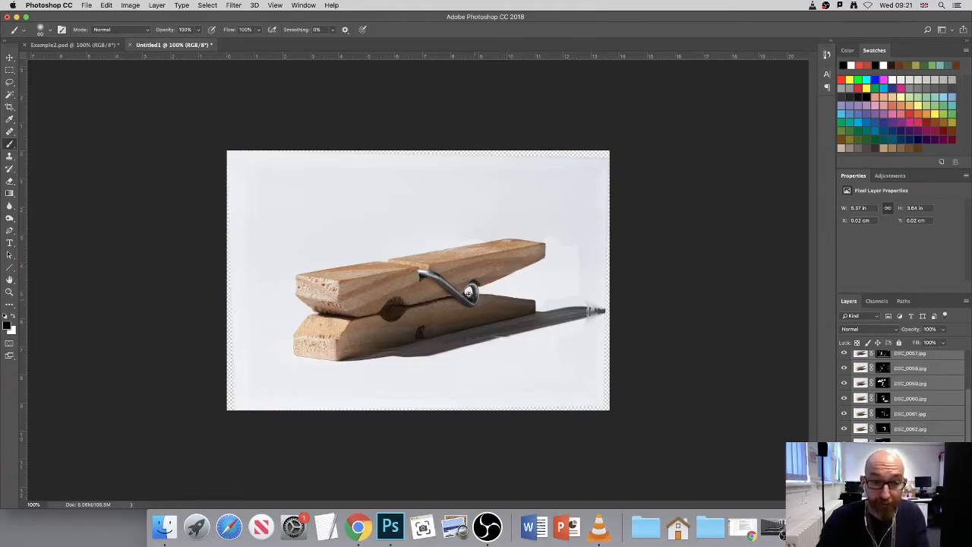
Examine the blended peg up close for focus and blending flaws, and review the layer masks from the blend.
{"action": "left_click", "coordinate": [406, 304], "text": "super"}
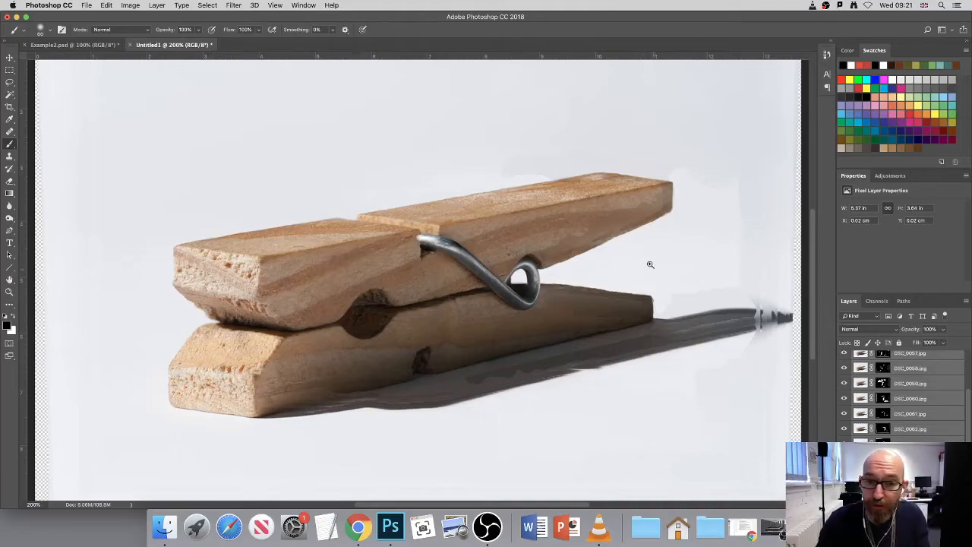
{"action": "left_click", "coordinate": [615, 224], "text": "super"}
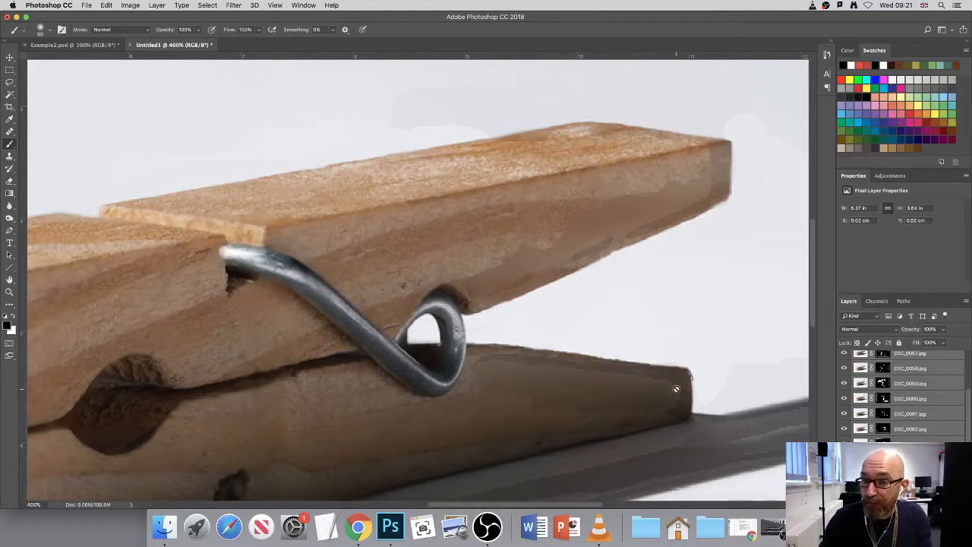
{"action": "left_click", "coordinate": [572, 354], "text": "alt"}
{"action": "left_click", "coordinate": [573, 353], "text": "alt"}
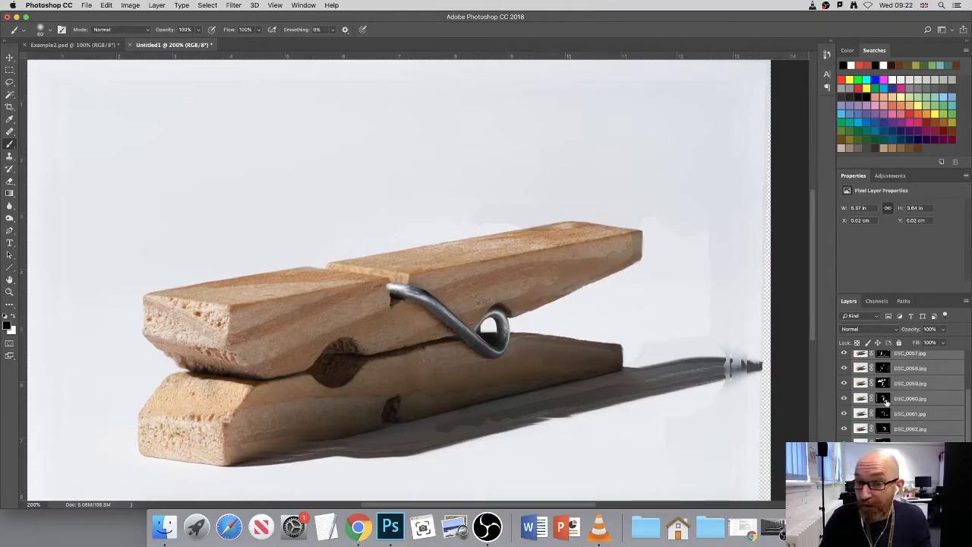
{"action": "left_click_drag", "start_coordinate": [968, 412], "coordinate": [967, 375]}
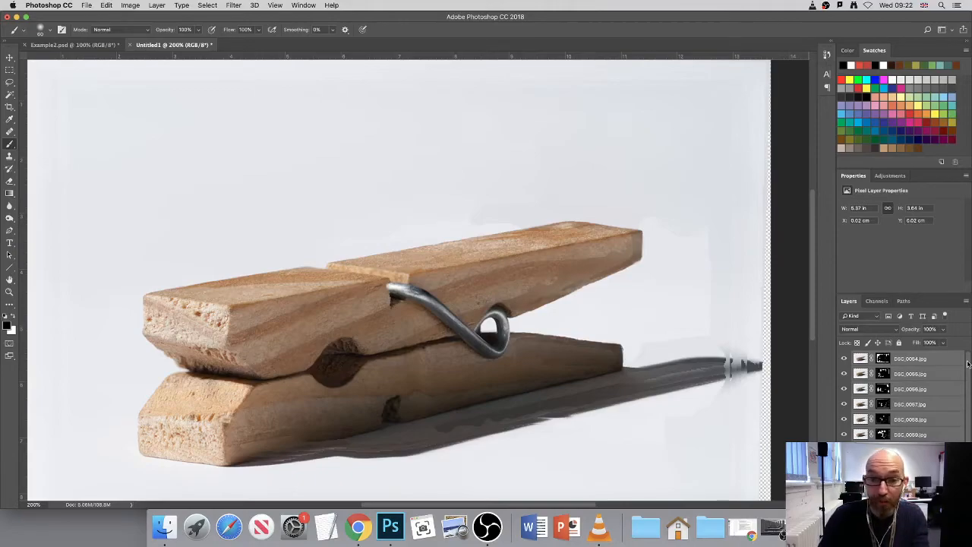
{"action": "key", "text": "super+minus"}
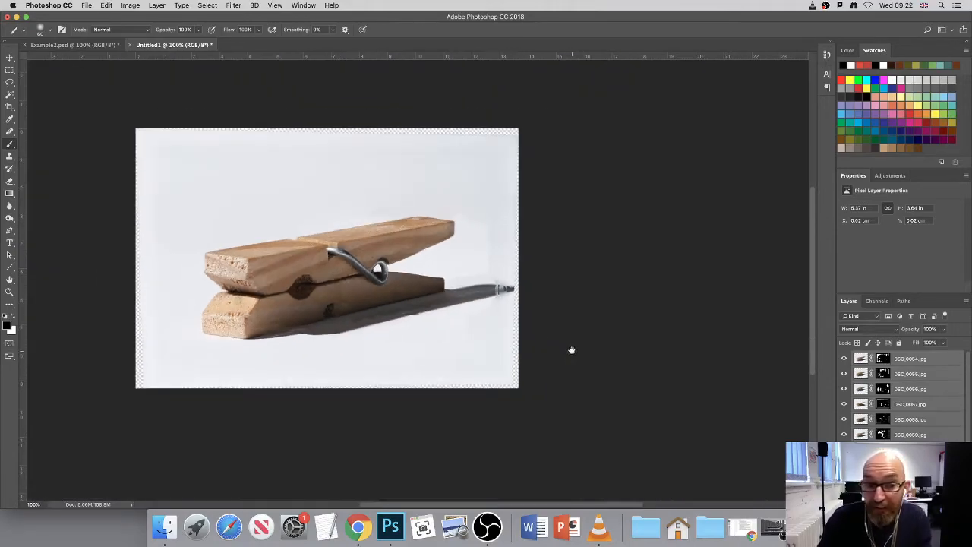
{"action": "left_click_drag", "start_coordinate": [438, 316], "coordinate": [527, 356]}
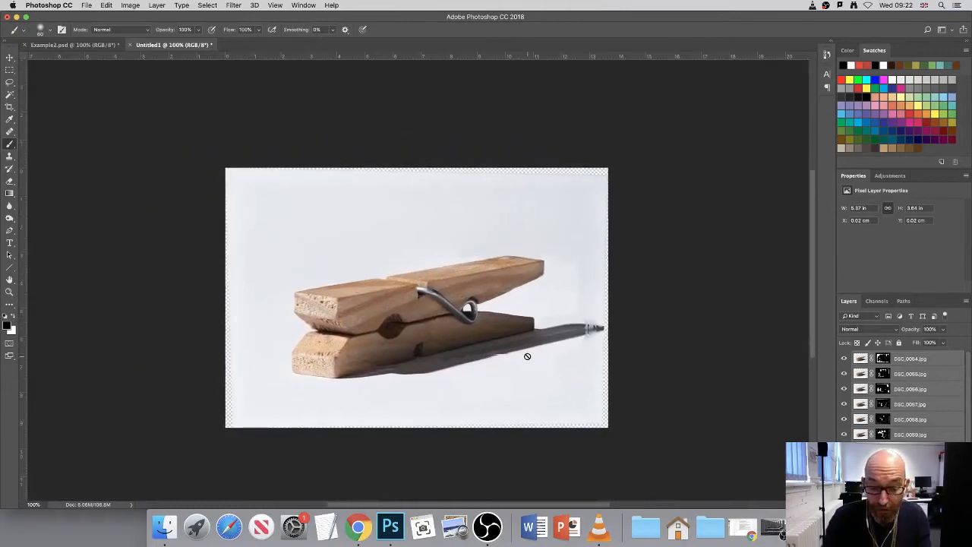
{"action": "scroll", "coordinate": [527, 356], "scroll_direction": "up", "scroll_amount": 3}
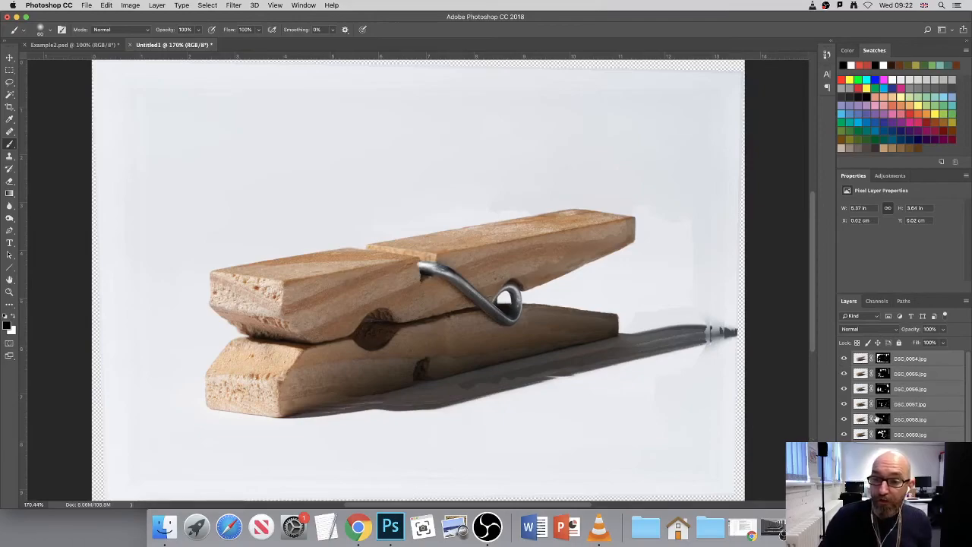
Stamp all visible layers into a new merged layer above DSC_0054.jpg, keeping the masked layers underneath.
{"action": "left_click", "coordinate": [916, 362]}
{"action": "left_click", "coordinate": [922, 375]}
{"action": "left_click", "coordinate": [917, 391]}
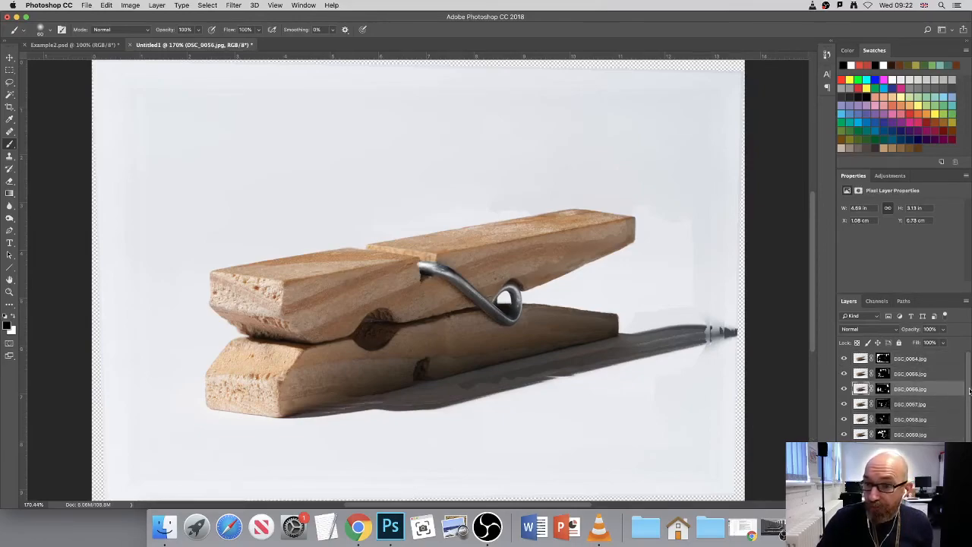
{"action": "left_click", "coordinate": [951, 363]}
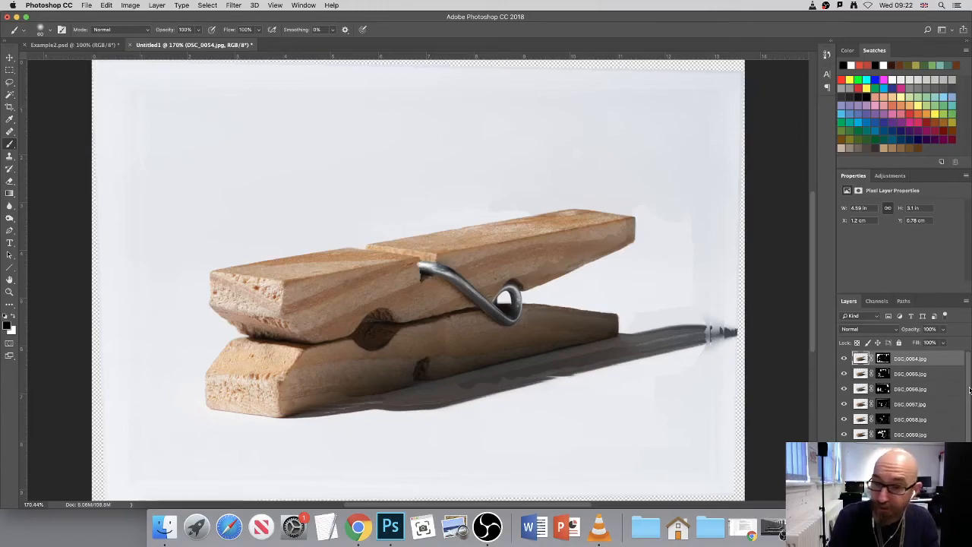
{"action": "key", "text": "super+alt+shift+e"}
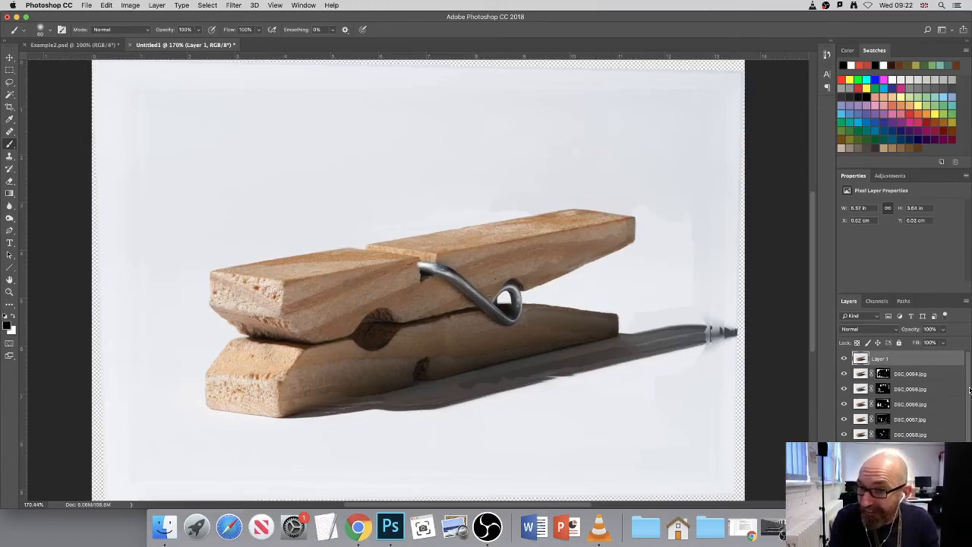